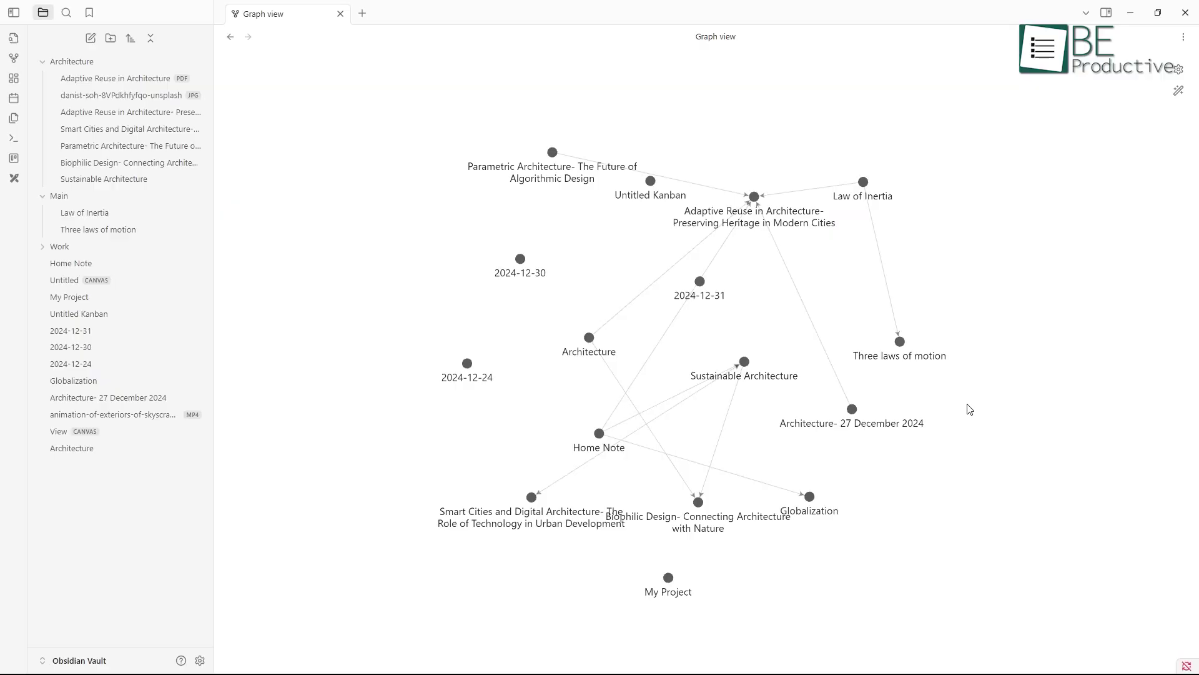
Step: Pan the vault graph to reposition the linked lecture notes for closer inspection
{"action": "left_click_drag", "start_coordinate": [969, 408], "coordinate": [953, 453]}
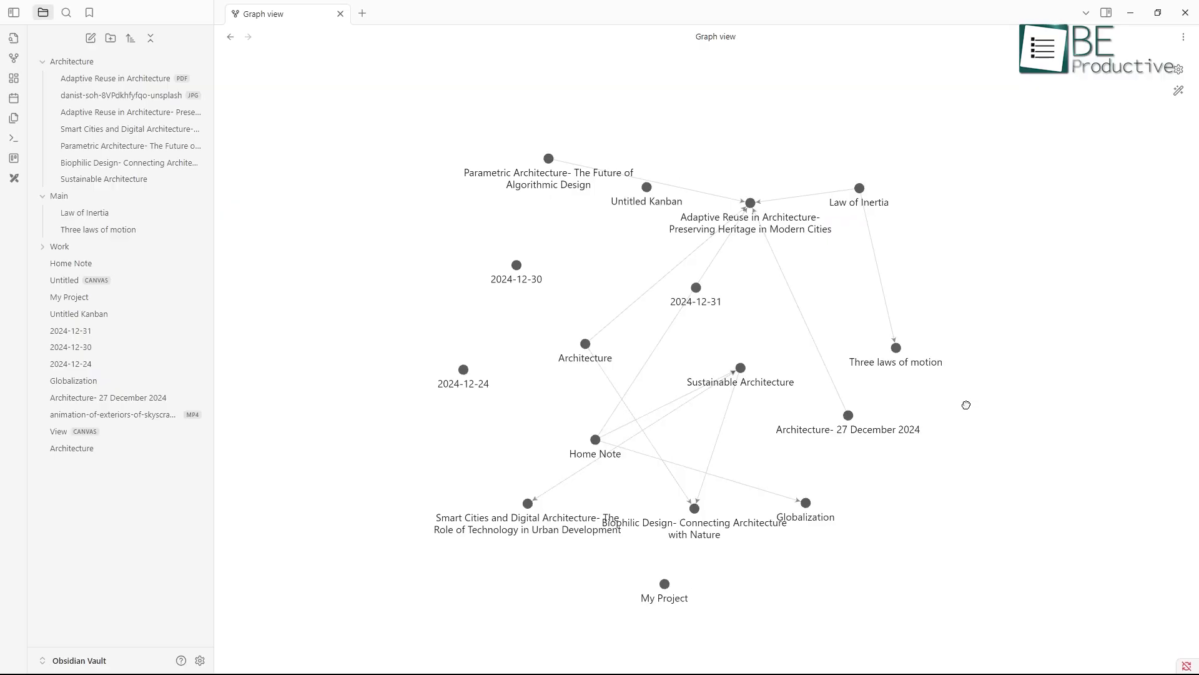
{"action": "scroll", "coordinate": [660, 467], "scroll_direction": "up", "scroll_amount": 3}
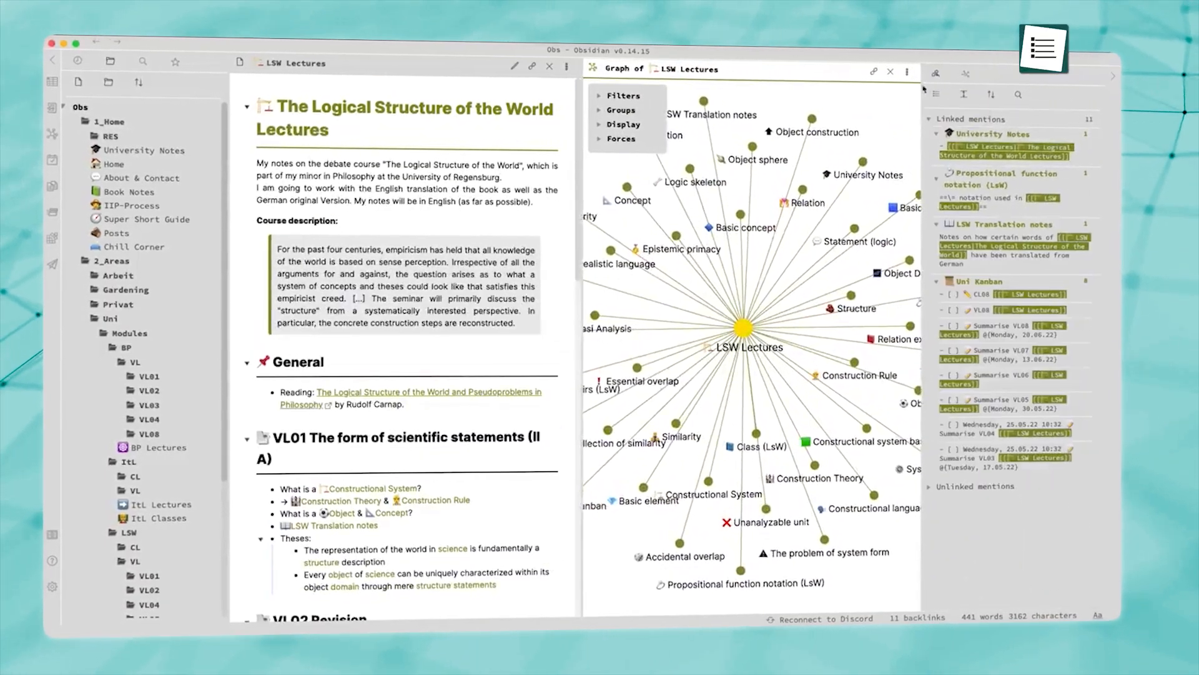
Step: Dock the LSW Lectures graph in the right sidebar and follow the link to the Relation note's Types
{"action": "left_click_drag", "start_coordinate": [593, 68], "coordinate": [1043, 84]}
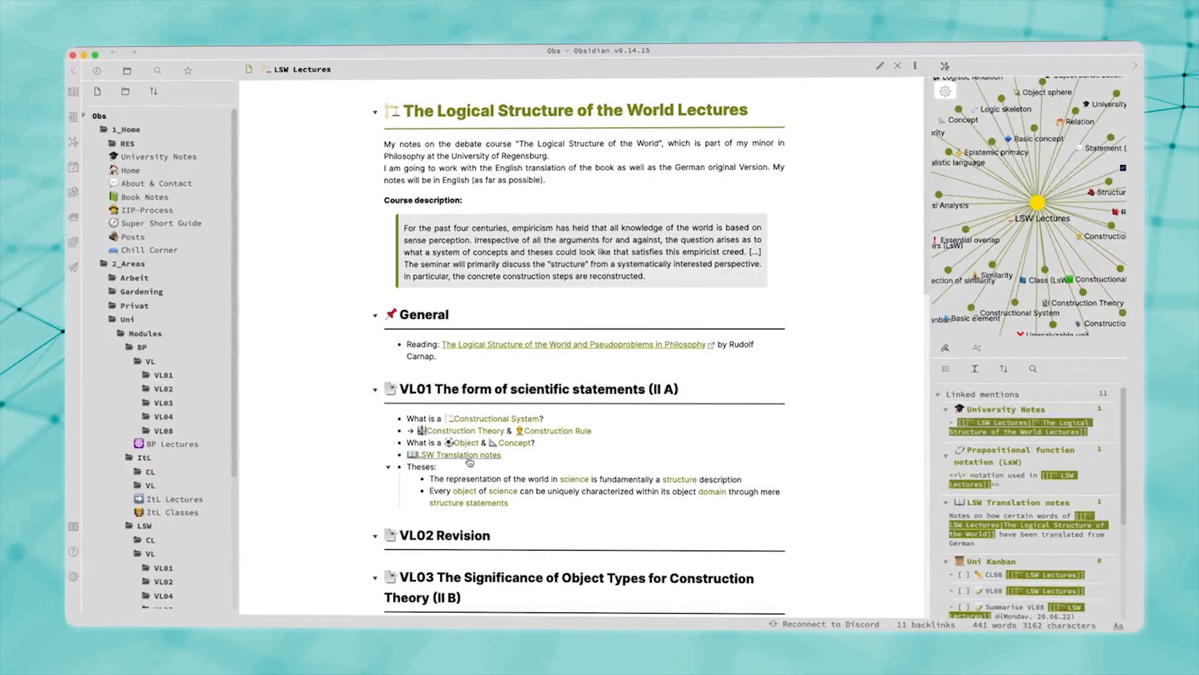
{"action": "scroll", "coordinate": [471, 461], "scroll_direction": "down", "scroll_amount": 5}
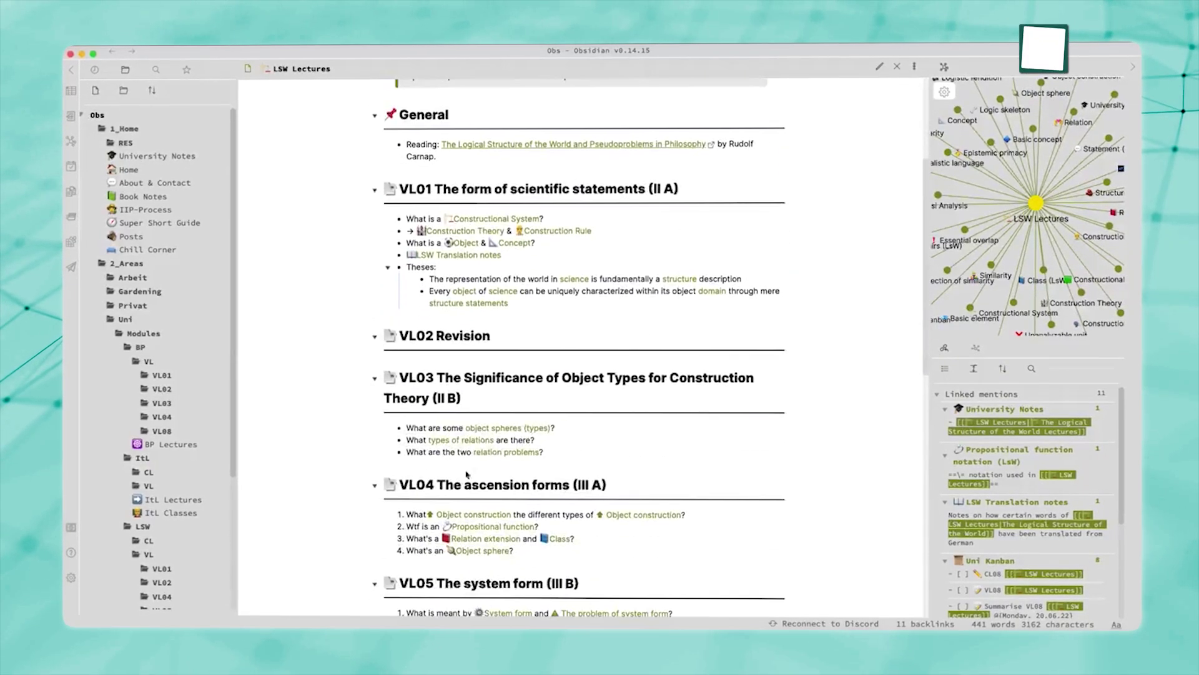
{"action": "left_click", "coordinate": [480, 440]}
{"action": "scroll", "coordinate": [1015, 200], "scroll_direction": "down", "scroll_amount": 1}
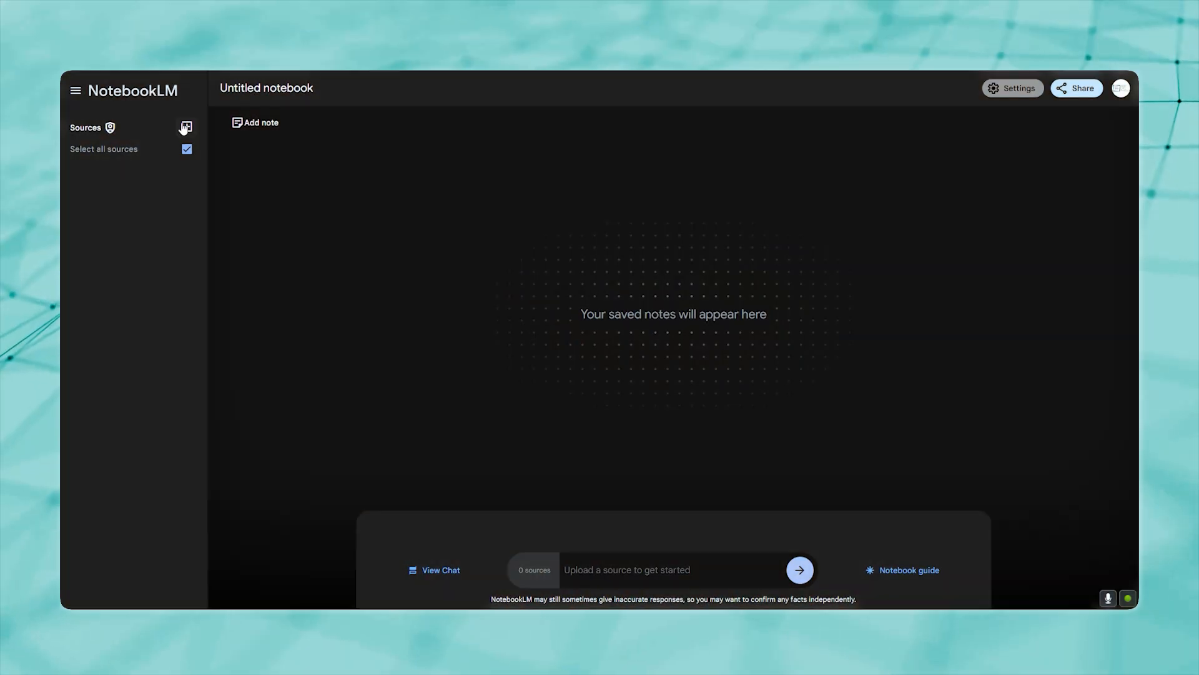
Step: Add the SiriusXM The Verge channel page and The Verge Mac mini article as website sources
{"action": "left_click", "coordinate": [185, 128]}
{"action": "left_click", "coordinate": [500, 483]}
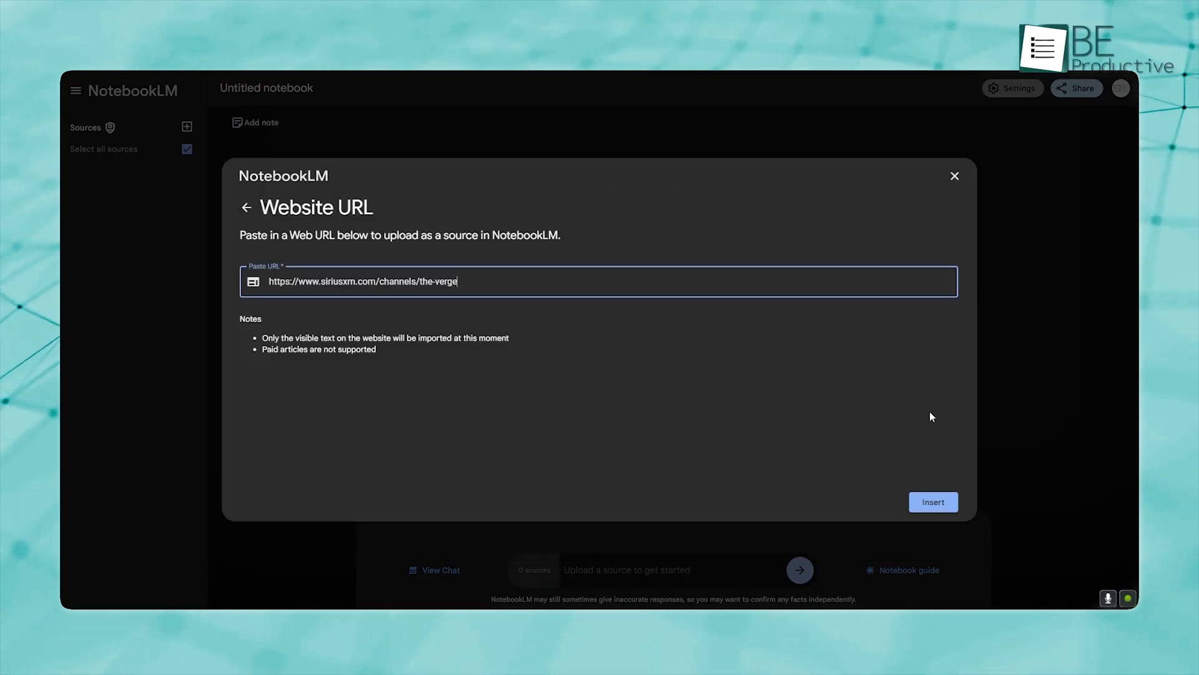
{"action": "left_click", "coordinate": [933, 502]}
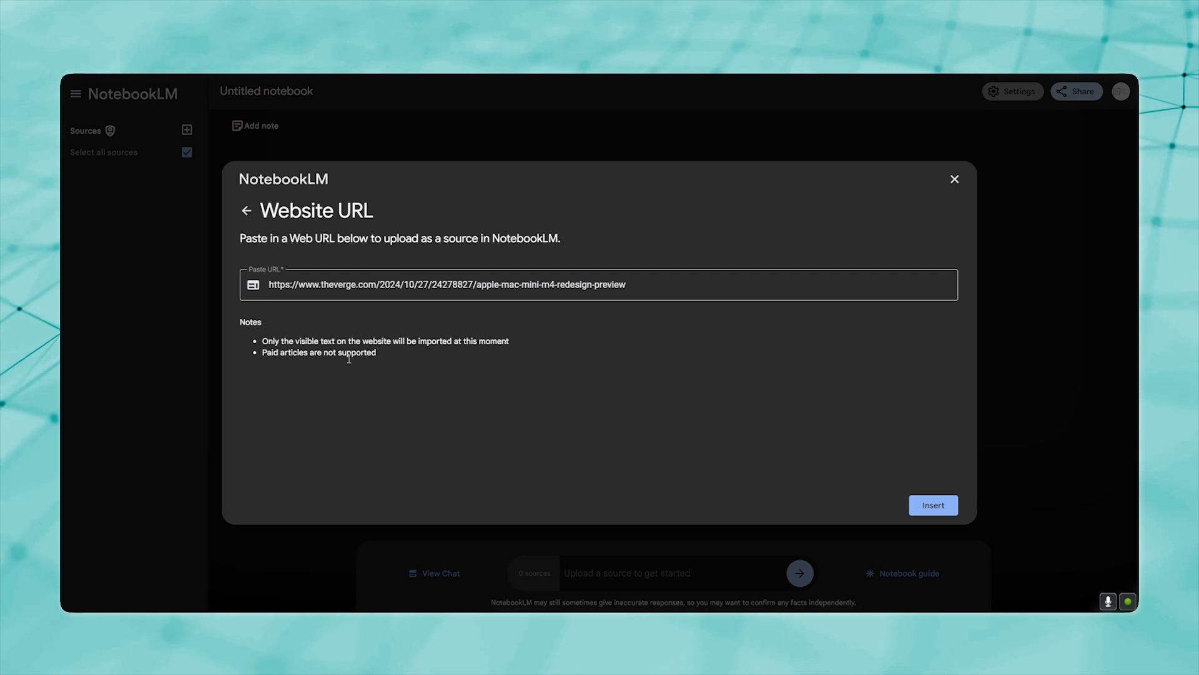
{"action": "left_click", "coordinate": [933, 505]}
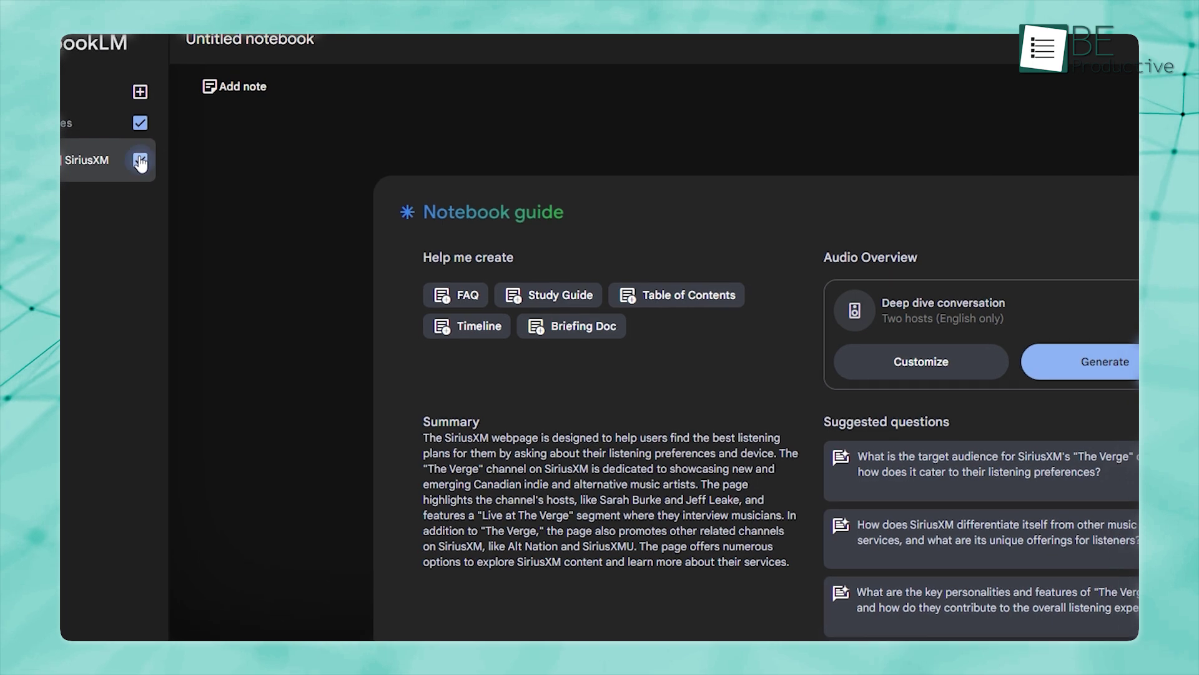
Step: Exclude one source from the chat and send the email draft request to NotebookLM
{"action": "left_click", "coordinate": [180, 174]}
{"action": "type", "text": "email dra"}
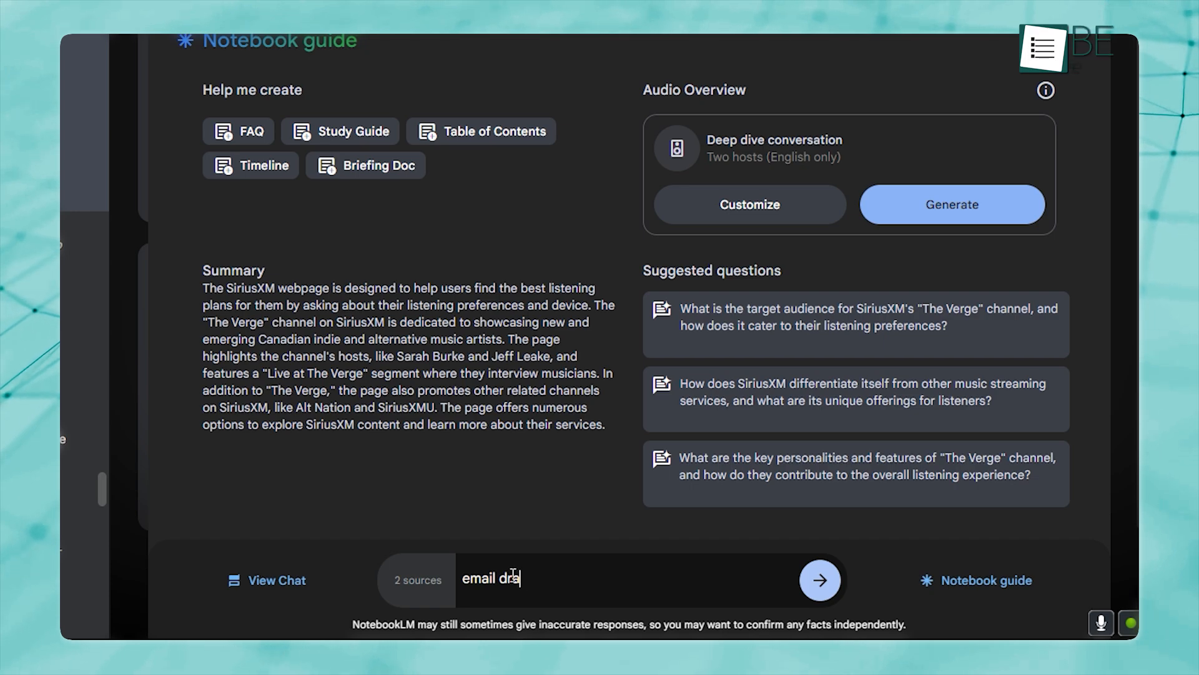
{"action": "type", "text": "ft"}
{"action": "key", "text": "Return"}
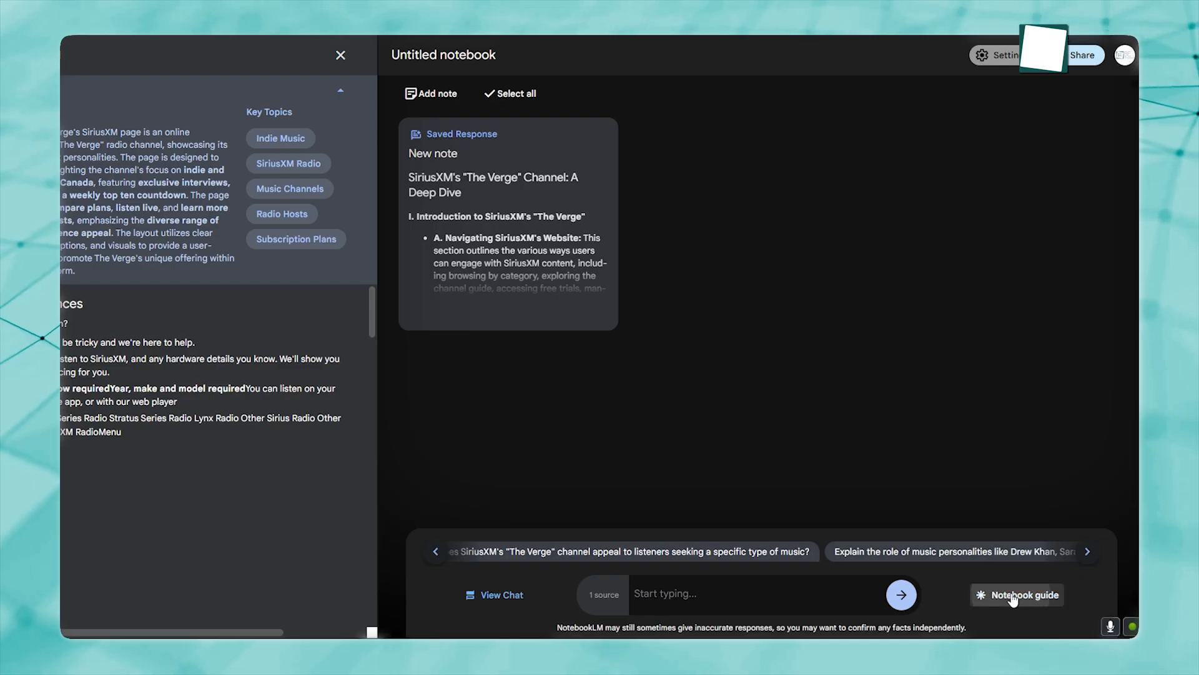
Step: Generate the notebook's audio overview, share it with public access and preview the shared page
{"action": "left_click", "coordinate": [1013, 598]}
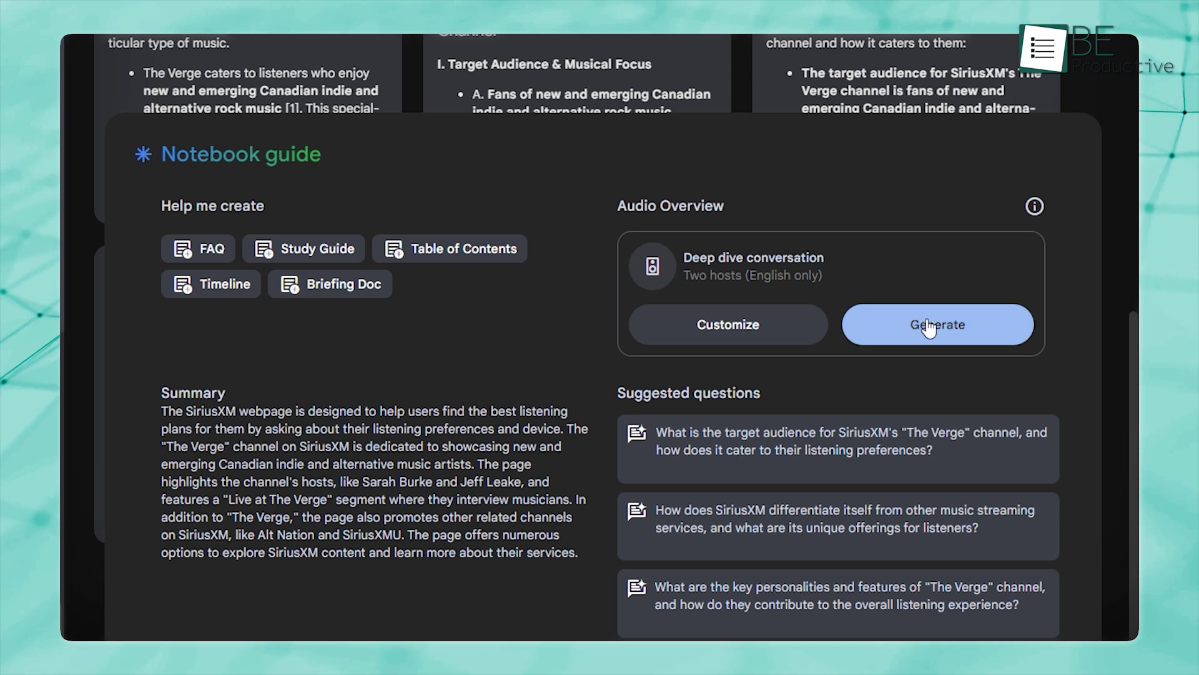
{"action": "left_click", "coordinate": [929, 329]}
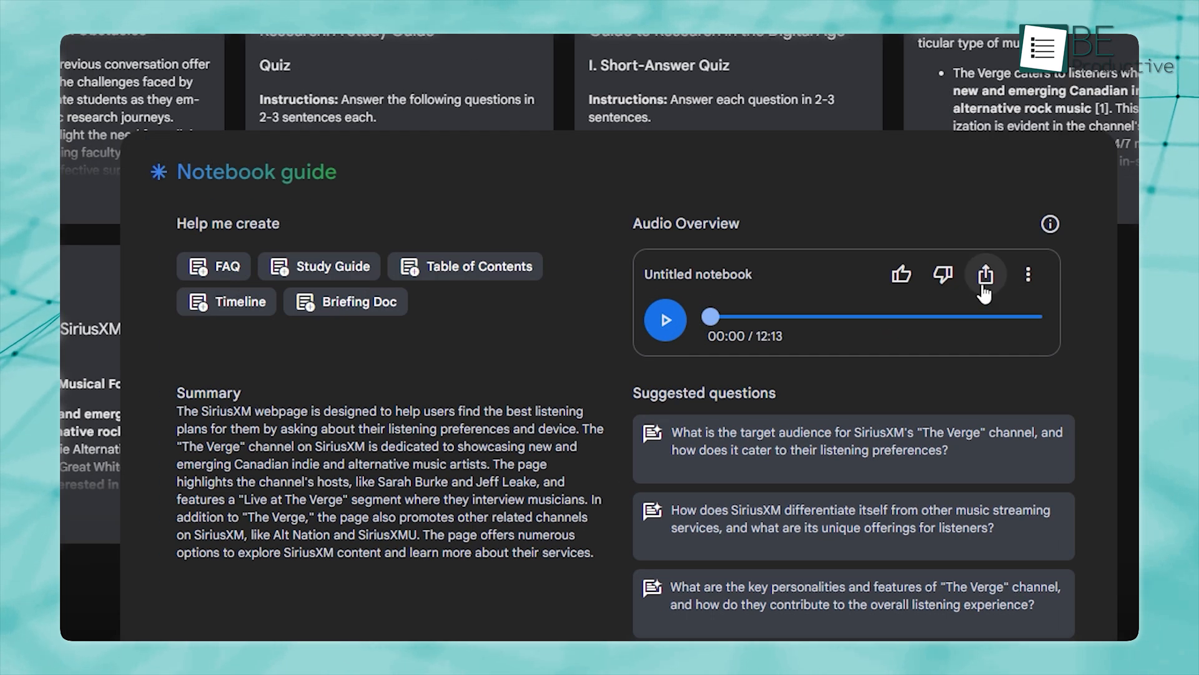
{"action": "left_click", "coordinate": [986, 277]}
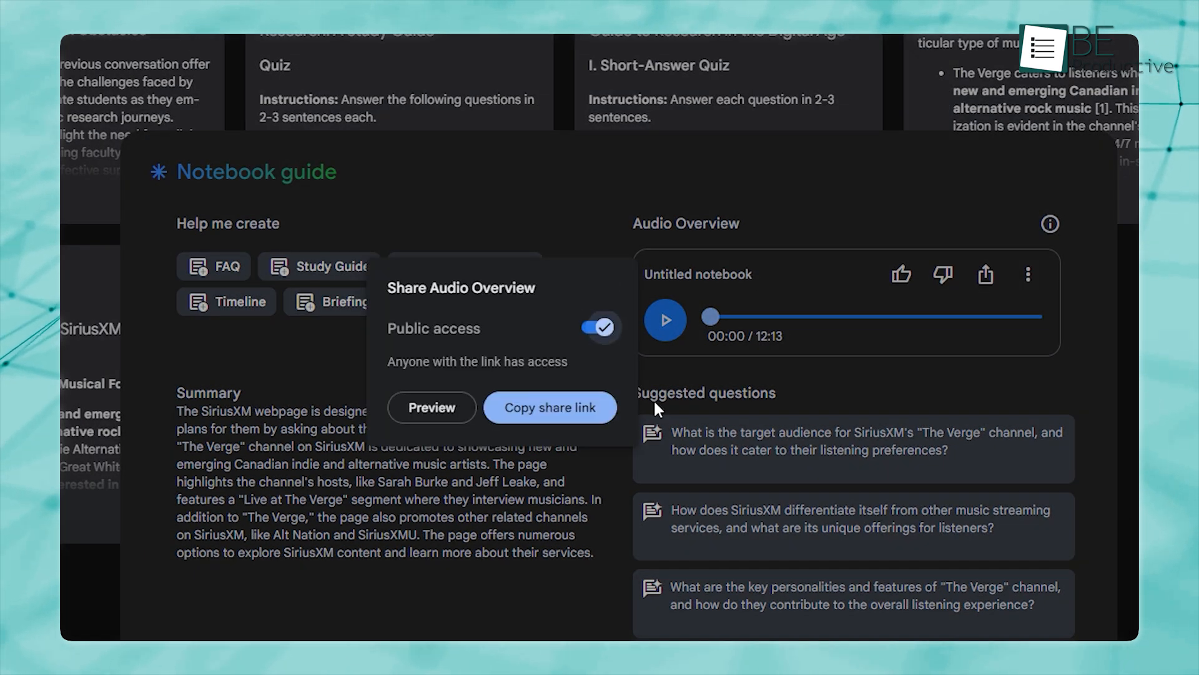
{"action": "left_click", "coordinate": [433, 408]}
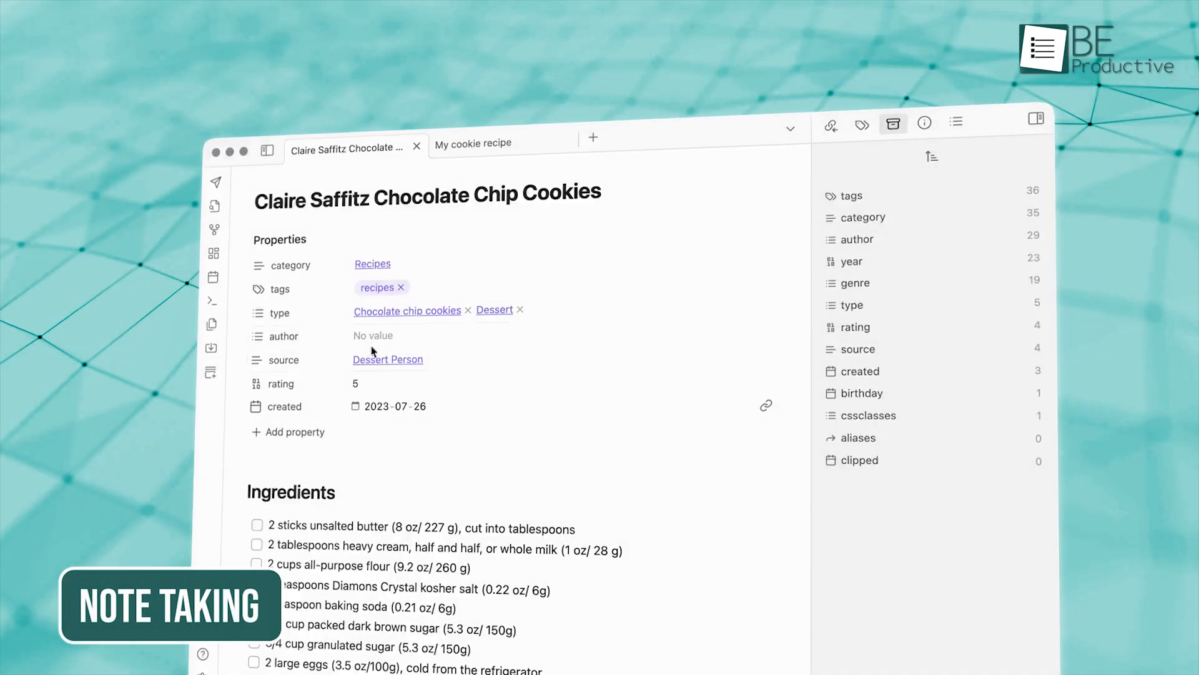
Step: Set the cookie recipe's author property to Claire Saffitz
{"action": "left_click", "coordinate": [375, 459]}
{"action": "left_click", "coordinate": [386, 334]}
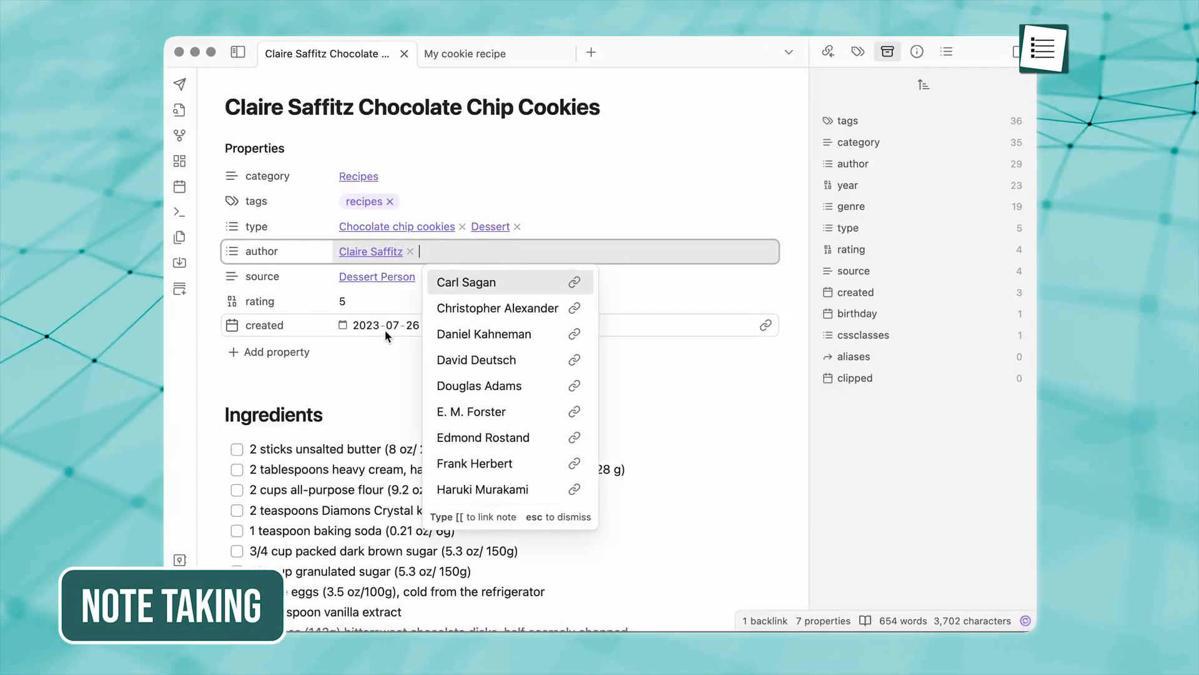
{"action": "key", "text": "Escape"}
Step: Follow the author link to Claire Saffitz, then to Dessert Person, and start a vault search
{"action": "left_click", "coordinate": [370, 251]}
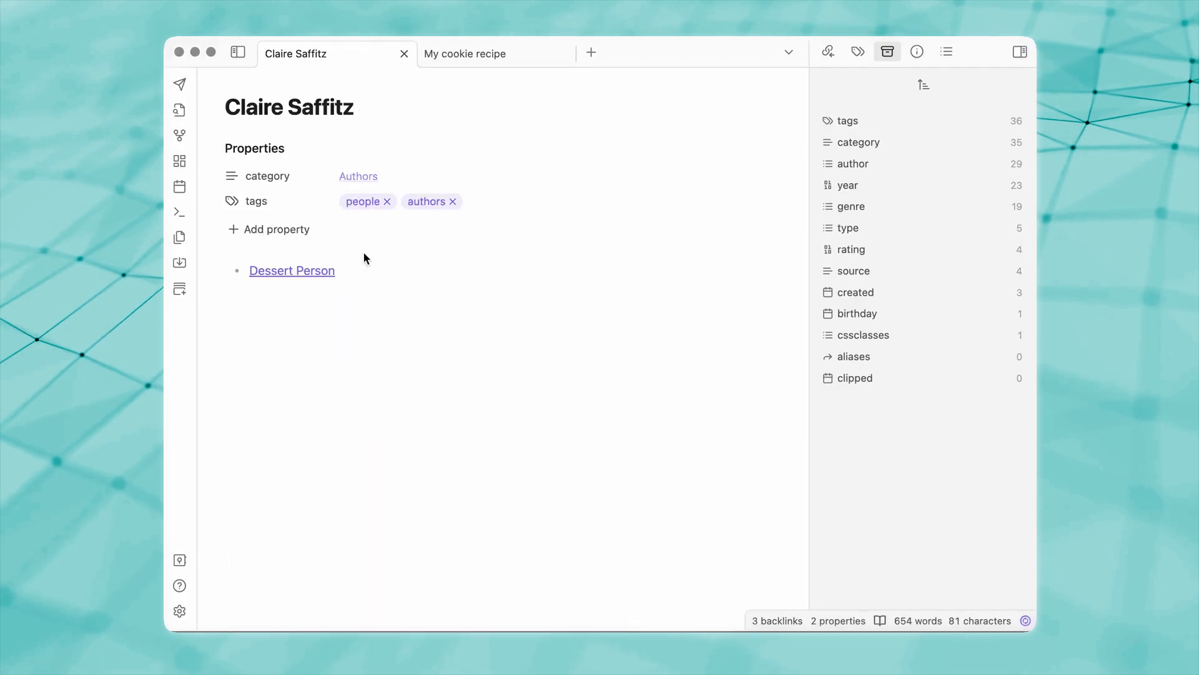
{"action": "left_click", "coordinate": [310, 271]}
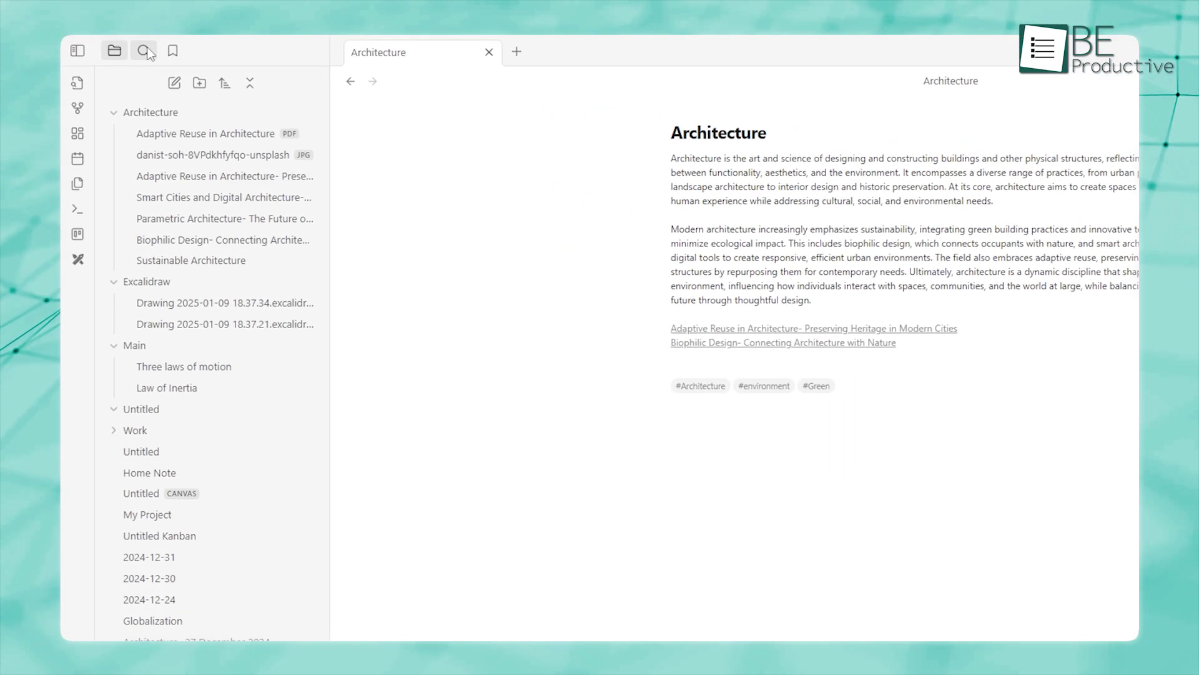
{"action": "left_click", "coordinate": [144, 50]}
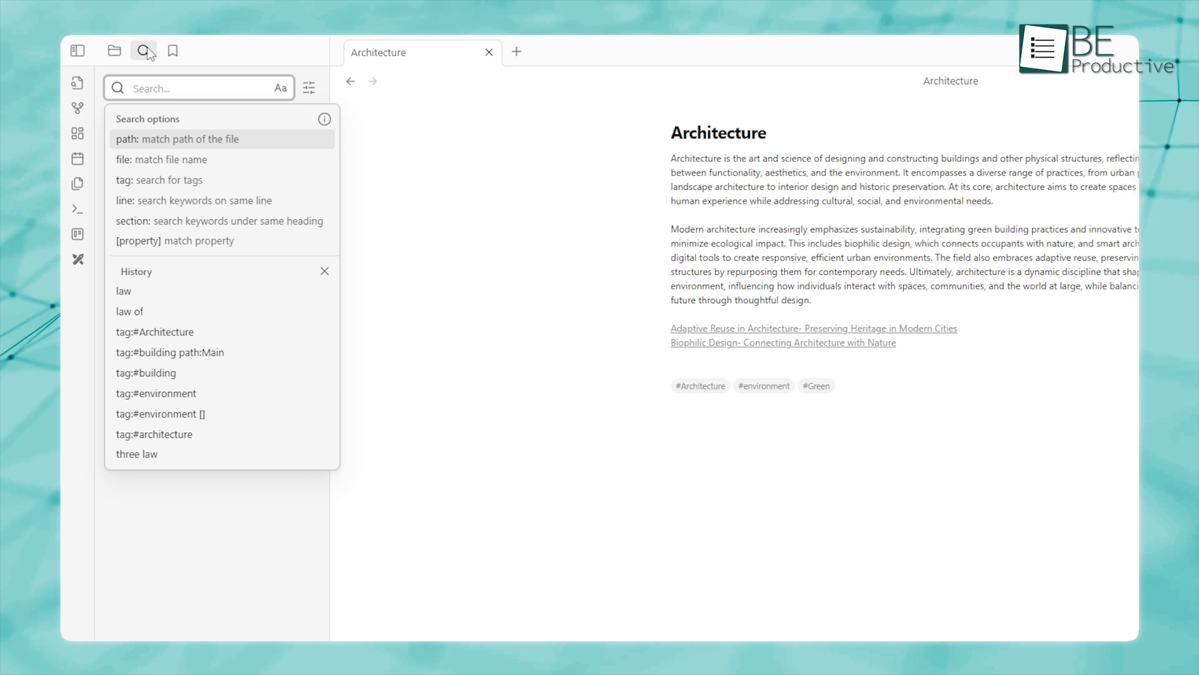
{"action": "type", "text": "Arch"}
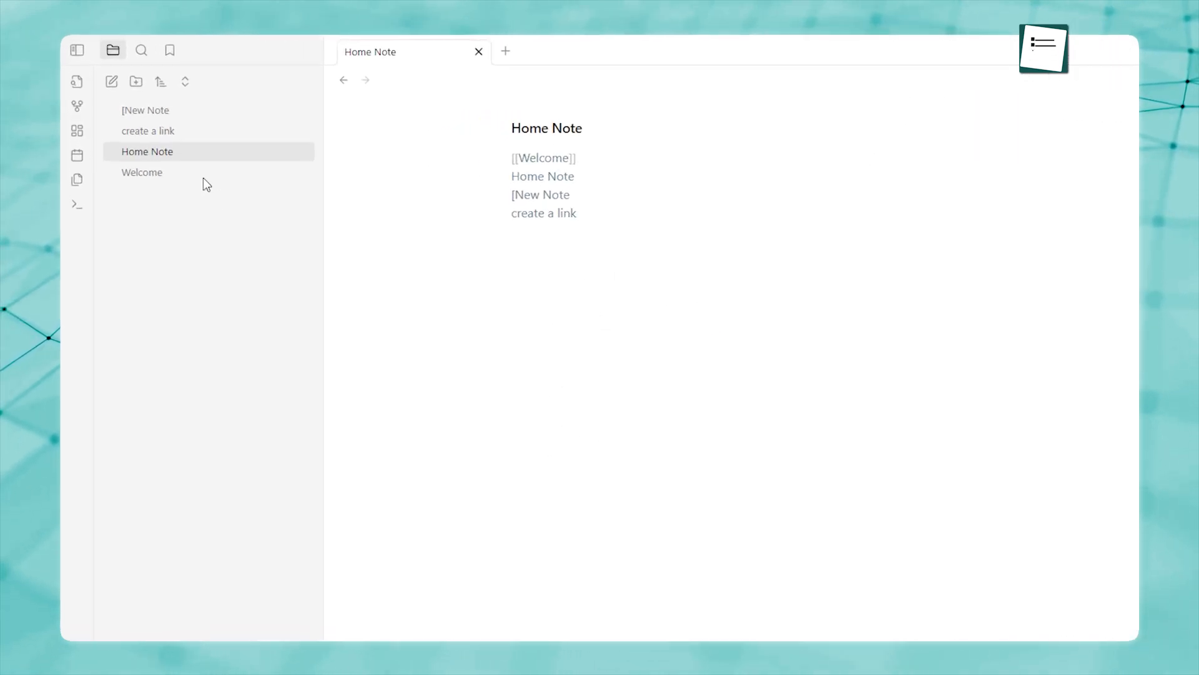
Step: Show the graph of linked notes, zoom in, and dock the LSW Lectures graph beside the note
{"action": "left_click", "coordinate": [86, 109]}
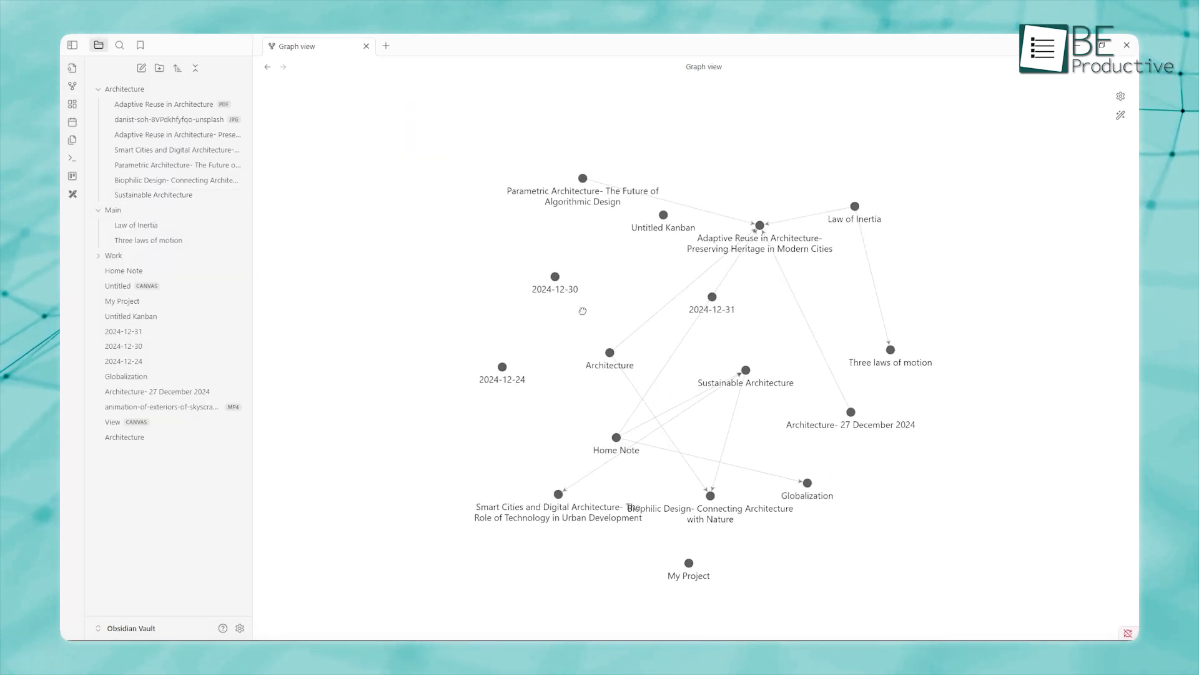
{"action": "scroll", "coordinate": [669, 338], "scroll_direction": "up", "scroll_amount": 3}
{"action": "left_click_drag", "start_coordinate": [656, 394], "coordinate": [649, 455]}
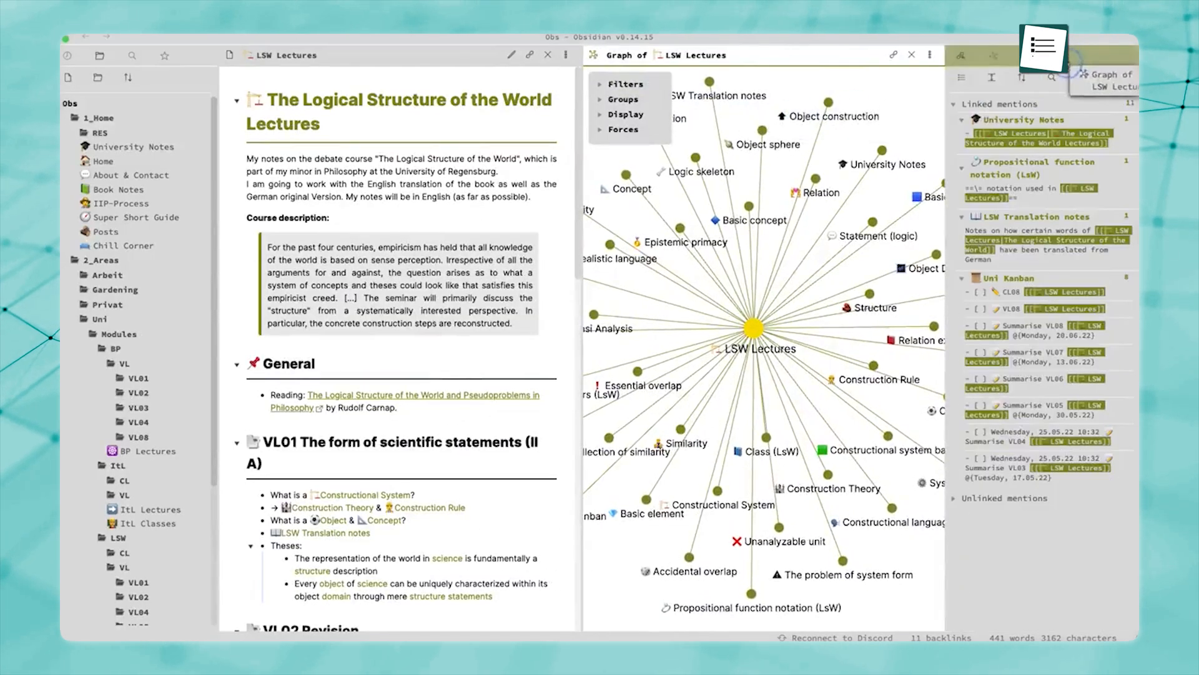
{"action": "left_click_drag", "start_coordinate": [1077, 69], "coordinate": [1064, 72]}
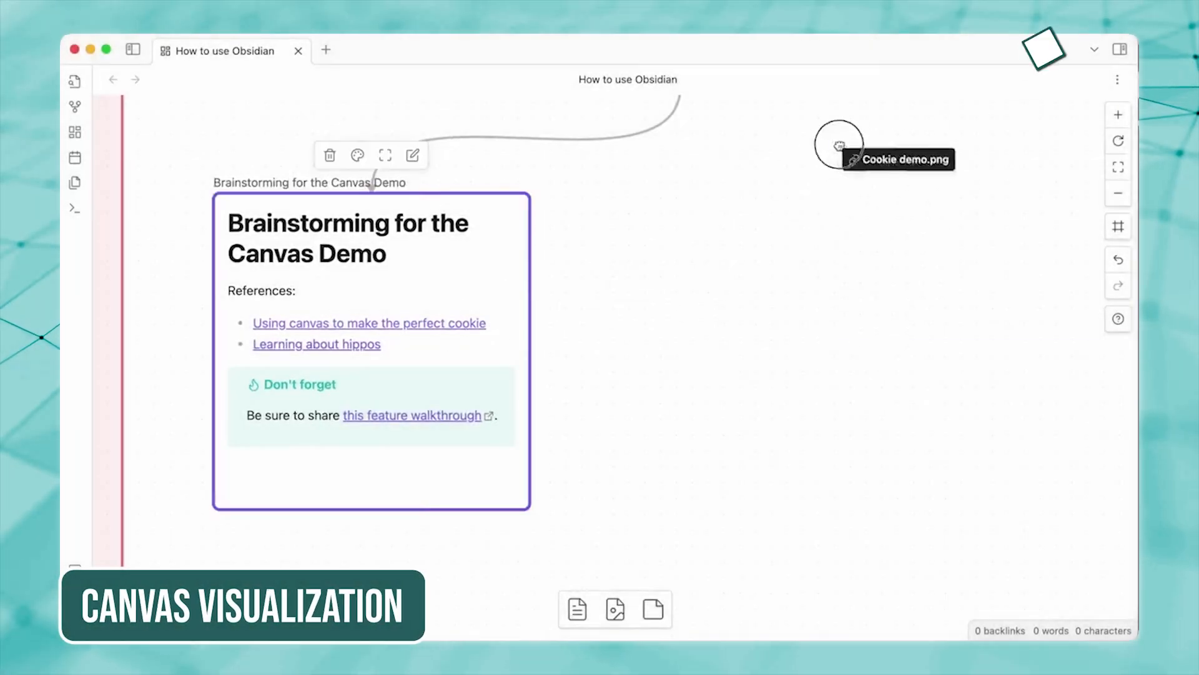
Step: Place Cookie demo.png, the feature walkthrough video and an embedded PDF card on the canvas
{"action": "left_click_drag", "start_coordinate": [840, 145], "coordinate": [841, 147]}
{"action": "left_click_drag", "start_coordinate": [750, 418], "coordinate": [871, 413]}
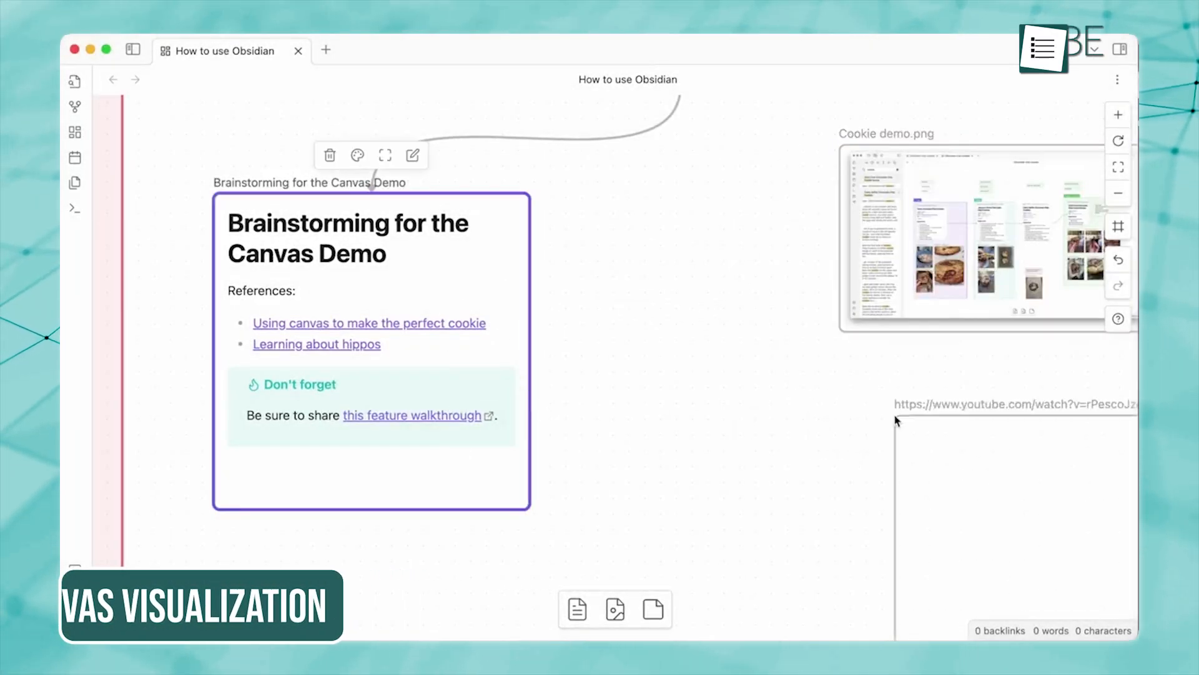
{"action": "scroll", "coordinate": [645, 451], "scroll_direction": "down", "scroll_amount": 4}
{"action": "left_click_drag", "start_coordinate": [616, 607], "coordinate": [677, 506]}
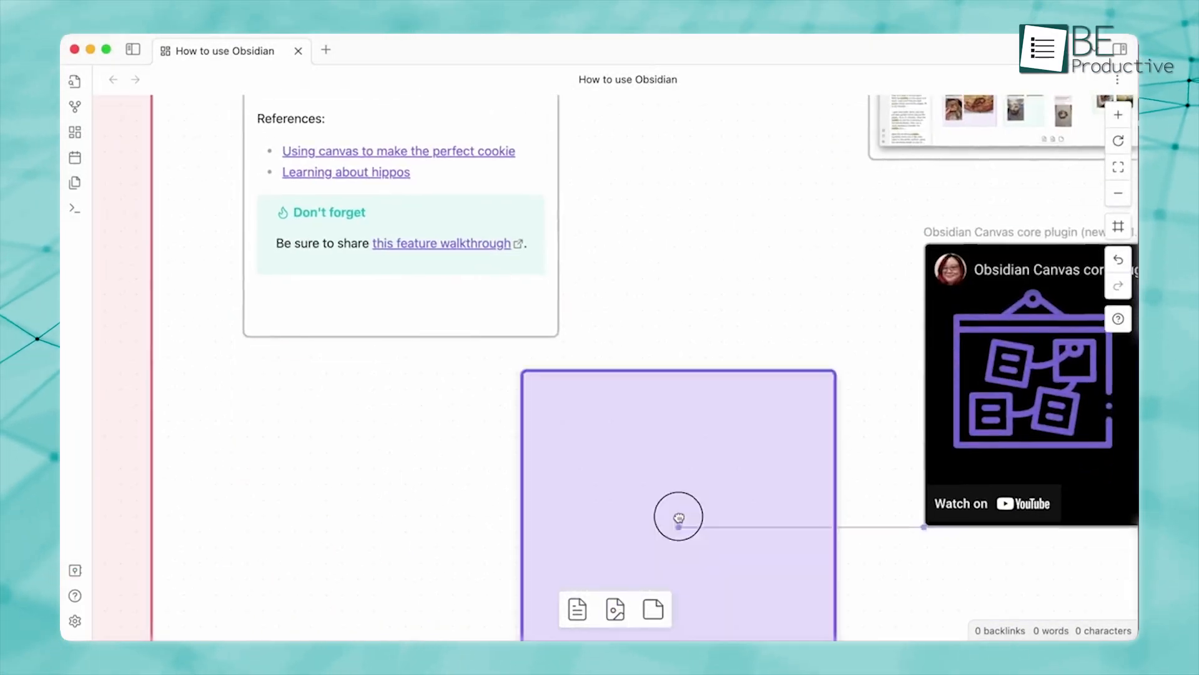
{"action": "type", "text": "pdf"}
{"action": "key", "text": "Return"}
{"action": "scroll", "coordinate": [619, 375], "scroll_direction": "down", "scroll_amount": 3}
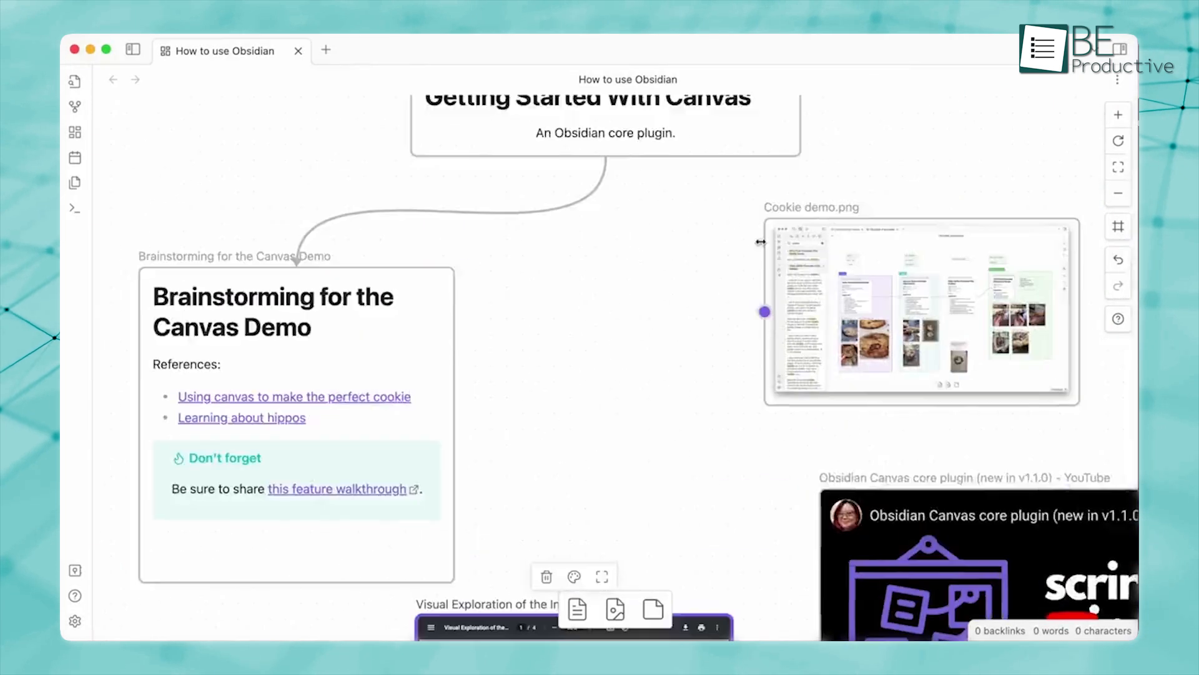
Step: Gather all cards into a purple group and add the matching Wetland note to the canvas
{"action": "key", "text": "ctrl+a"}
{"action": "right_click", "coordinate": [677, 237]}
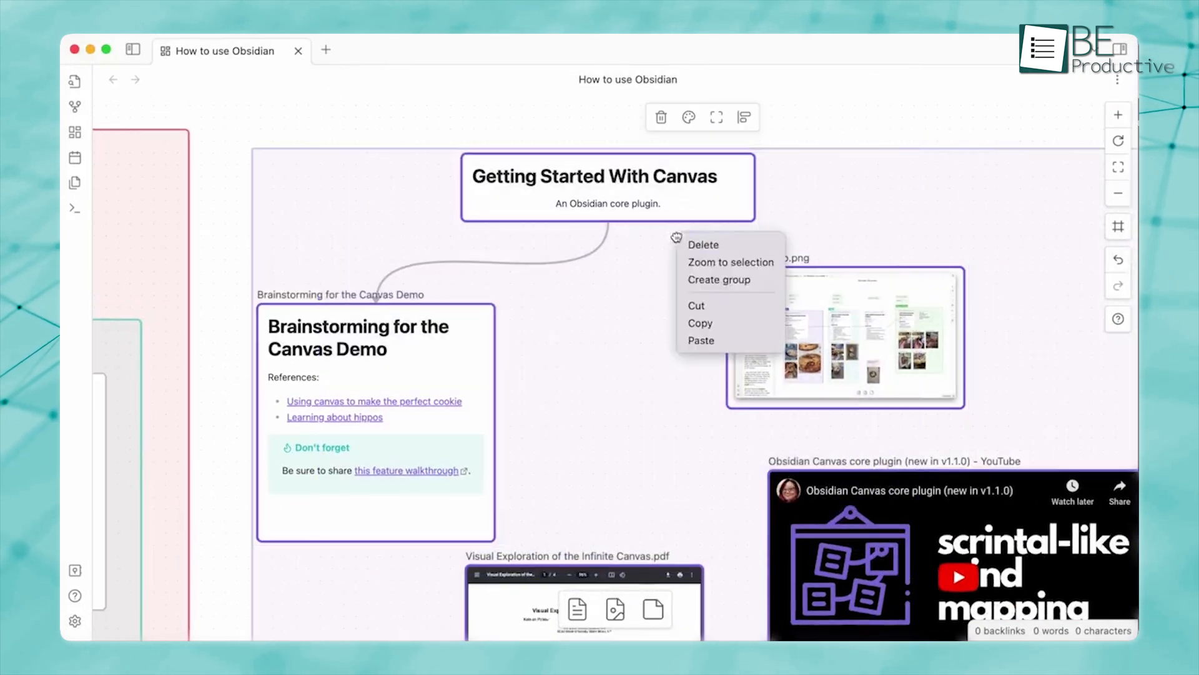
{"action": "left_click", "coordinate": [718, 280]}
{"action": "type", "text": "Canvas"}
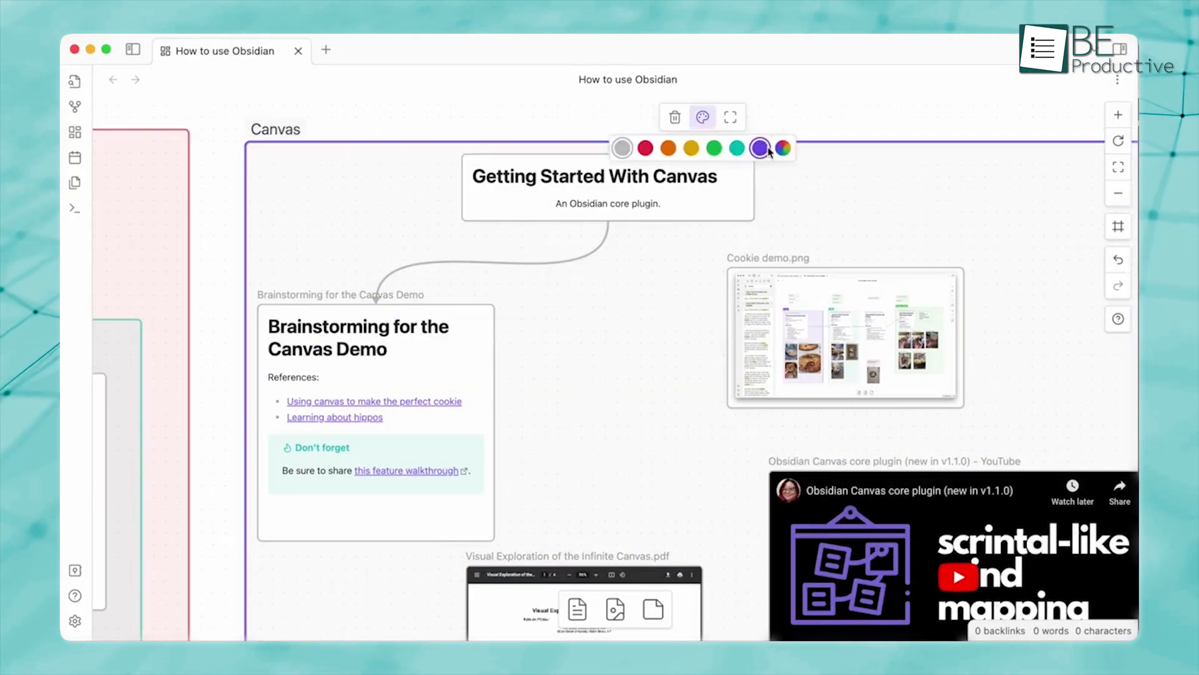
{"action": "left_click", "coordinate": [760, 148]}
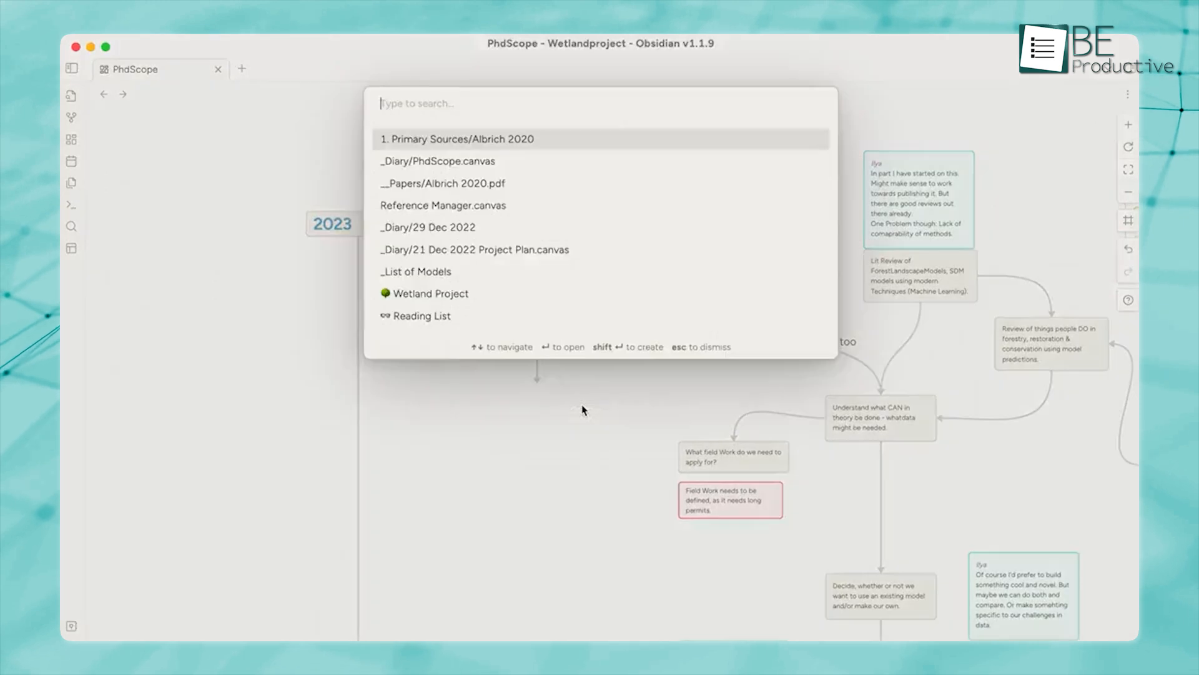
{"action": "type", "text": "WEtl"}
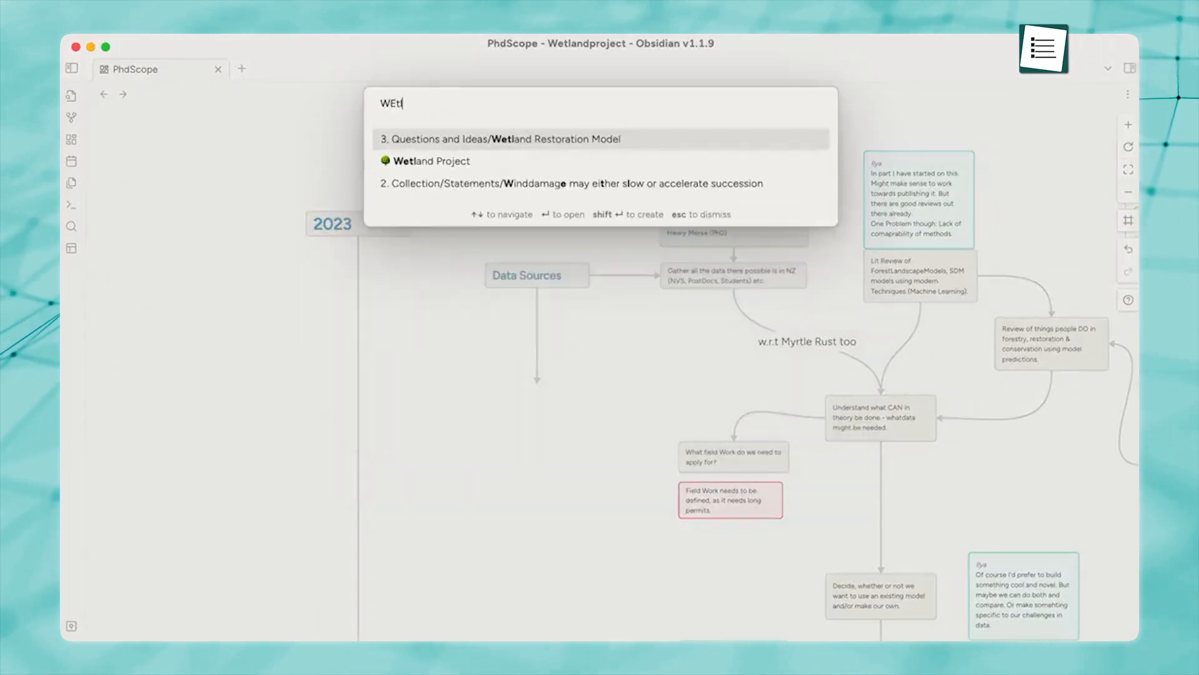
{"action": "key", "text": "Return"}
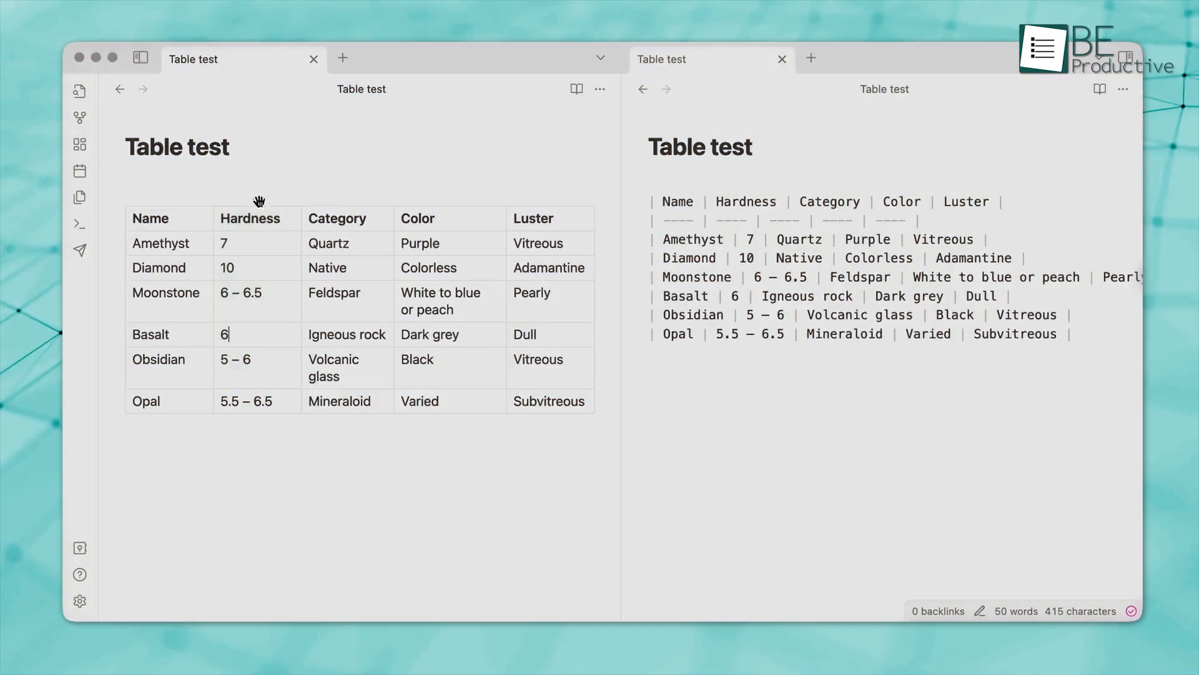
Step: Try moving the Hardness column and Diamond row, then insert an empty row above Diamond
{"action": "mouse_move", "coordinate": [259, 198]}
{"action": "left_mouse_down"}
{"action": "mouse_move", "coordinate": [363, 197]}
{"action": "mouse_move", "coordinate": [253, 199]}
{"action": "left_mouse_up"}
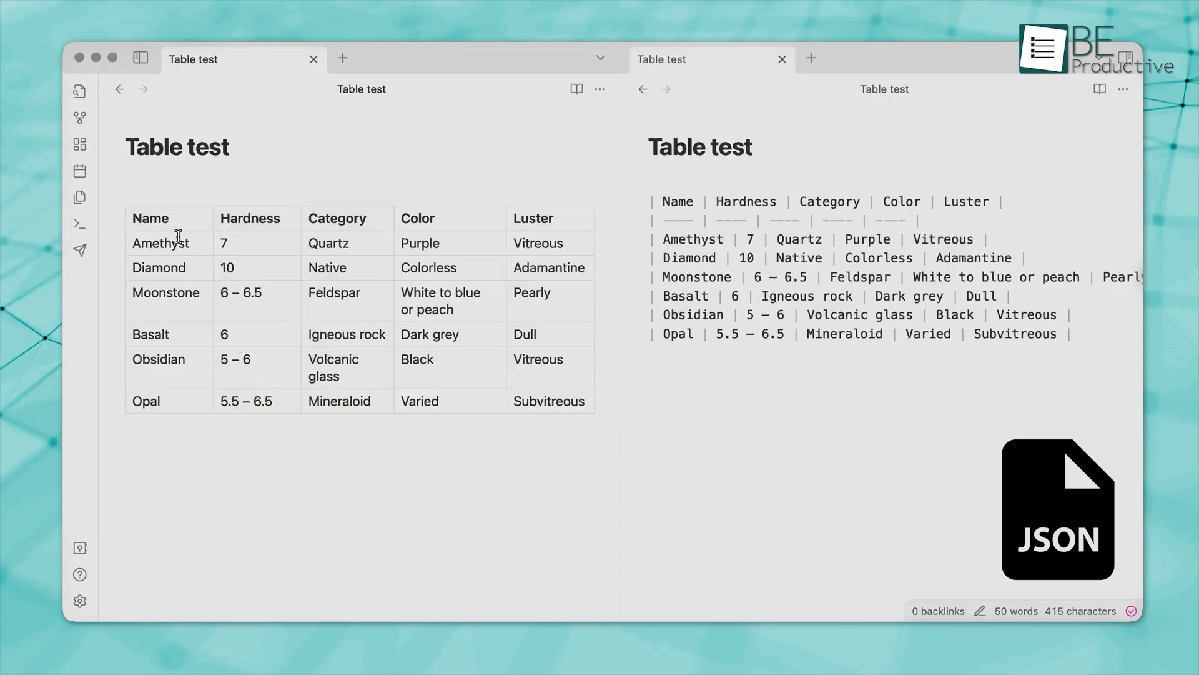
{"action": "mouse_move", "coordinate": [118, 268]}
{"action": "left_mouse_down"}
{"action": "mouse_move", "coordinate": [119, 293]}
{"action": "mouse_move", "coordinate": [118, 268]}
{"action": "left_mouse_up"}
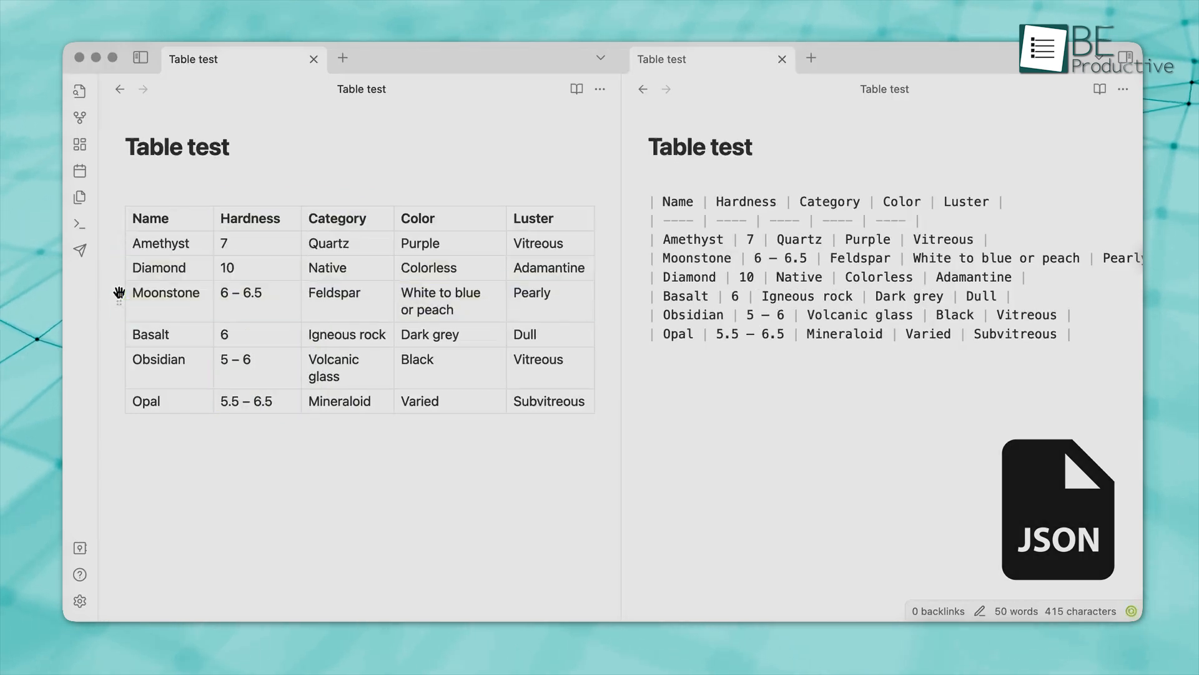
{"action": "right_click", "coordinate": [191, 270]}
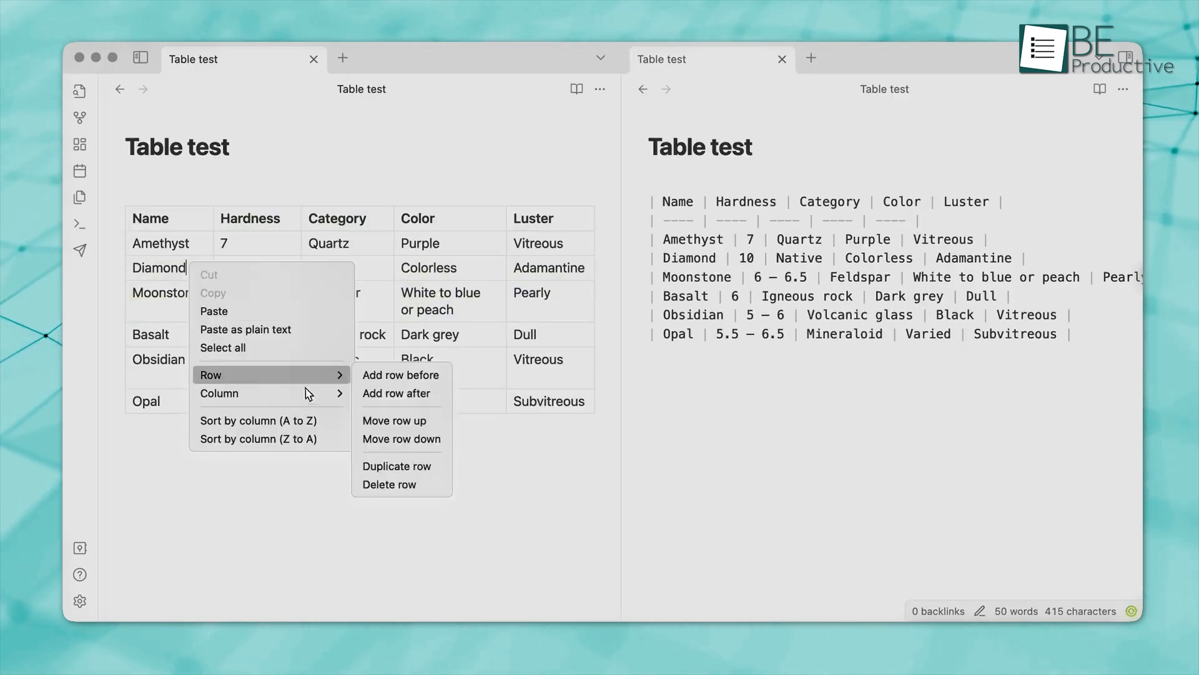
{"action": "left_click", "coordinate": [389, 376]}
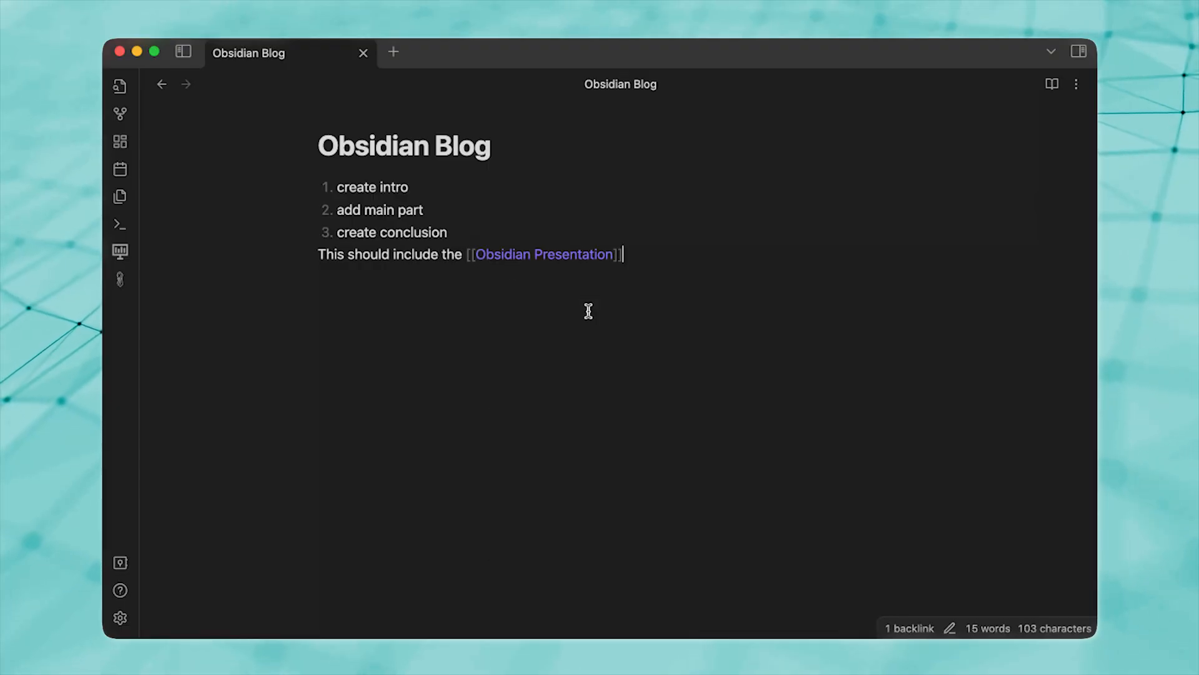
{"action": "type", "text": "e [["}
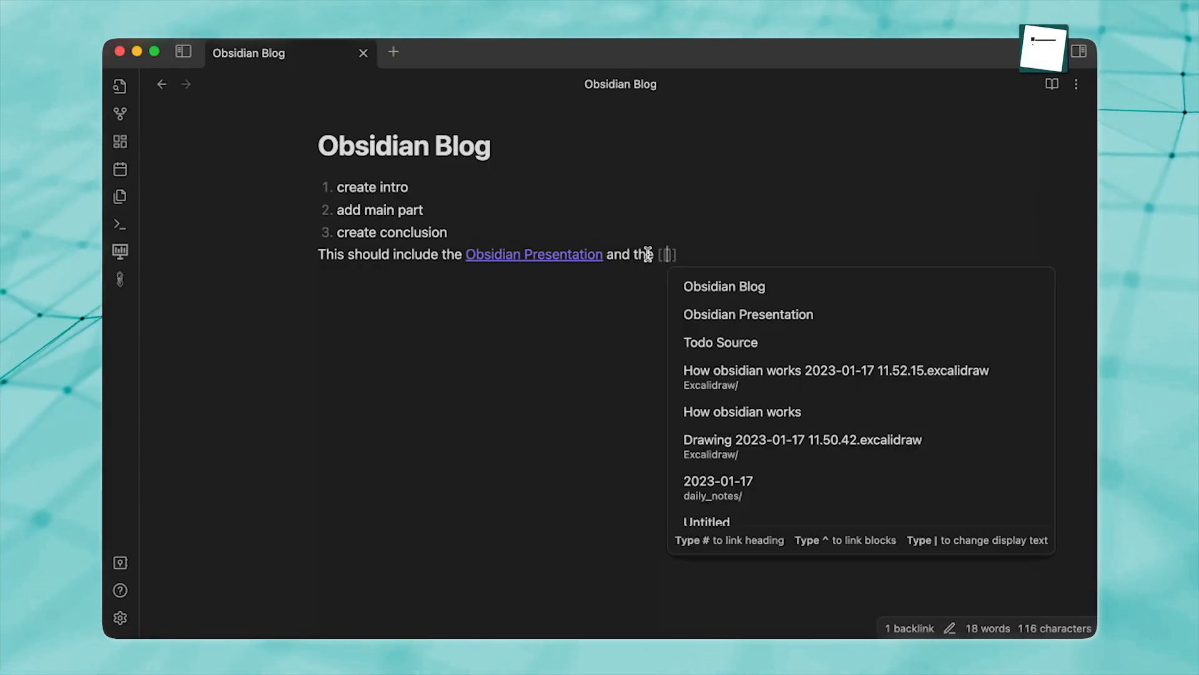
Step: Link the How obsidian works note after Obsidian Presentation in the blog note's sentence
{"action": "left_click", "coordinate": [742, 412]}
{"action": "type", "text": "se"}
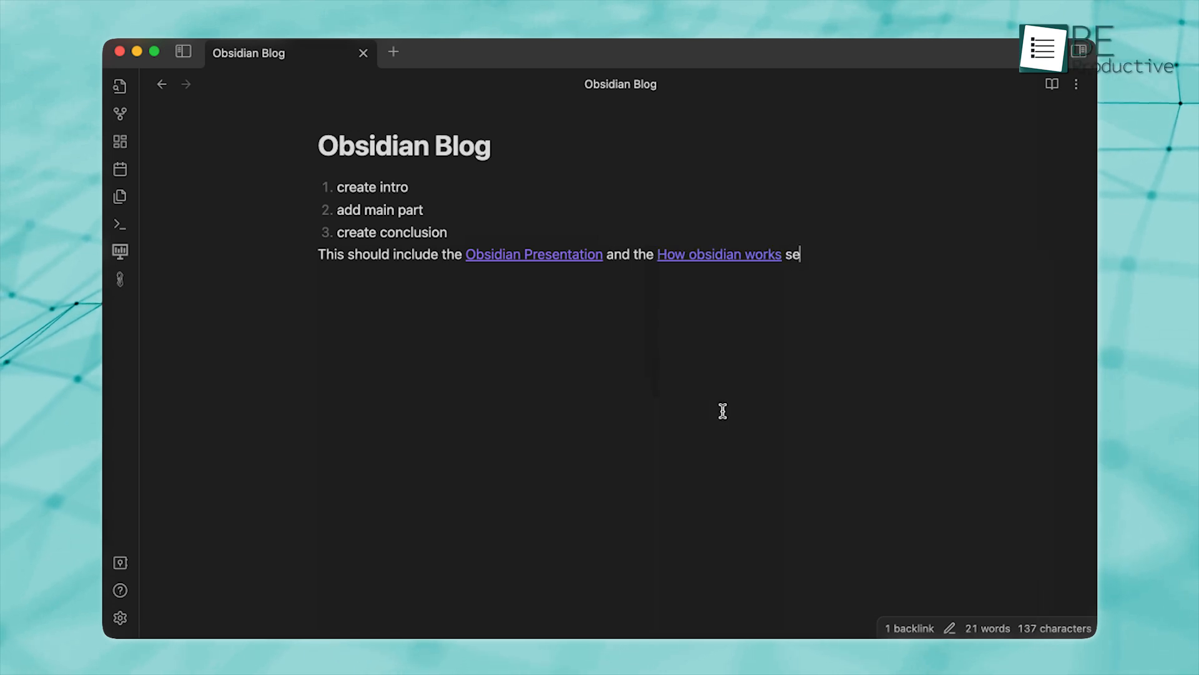